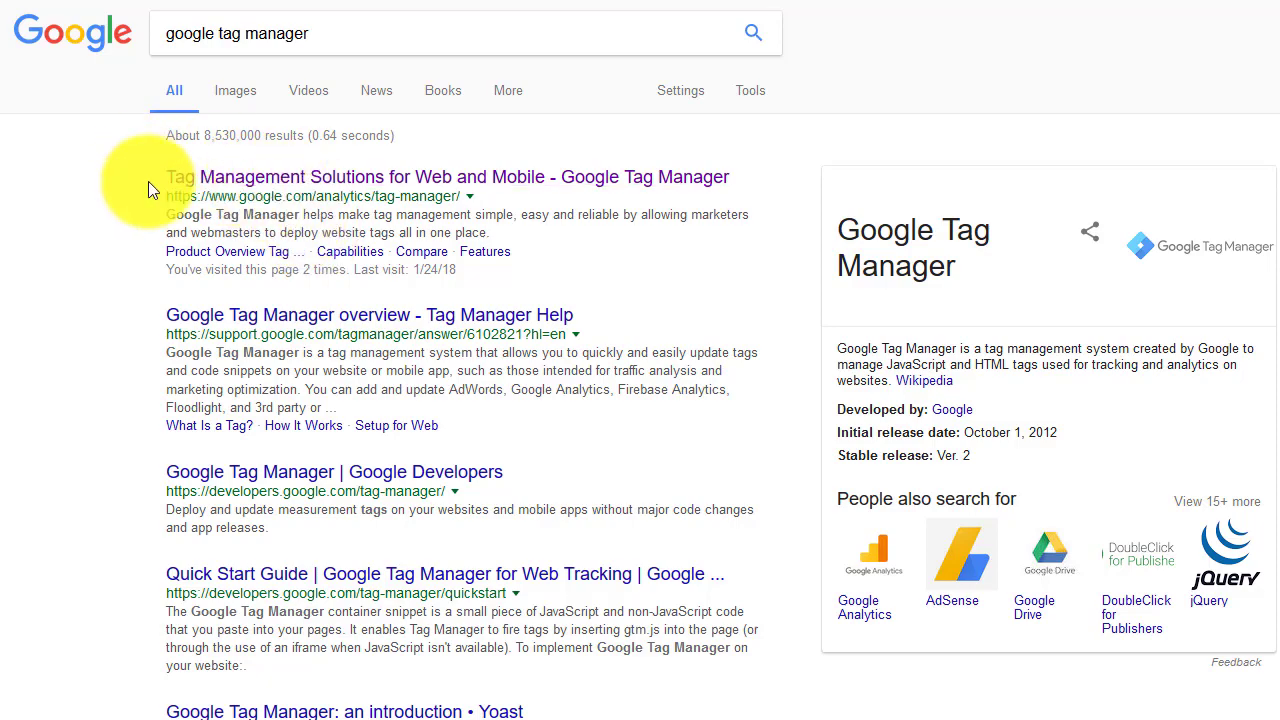
Step: Open the official Google Tag Manager result, 'Tag Management Solutions for Web and Mobile'
left_click(224, 178)
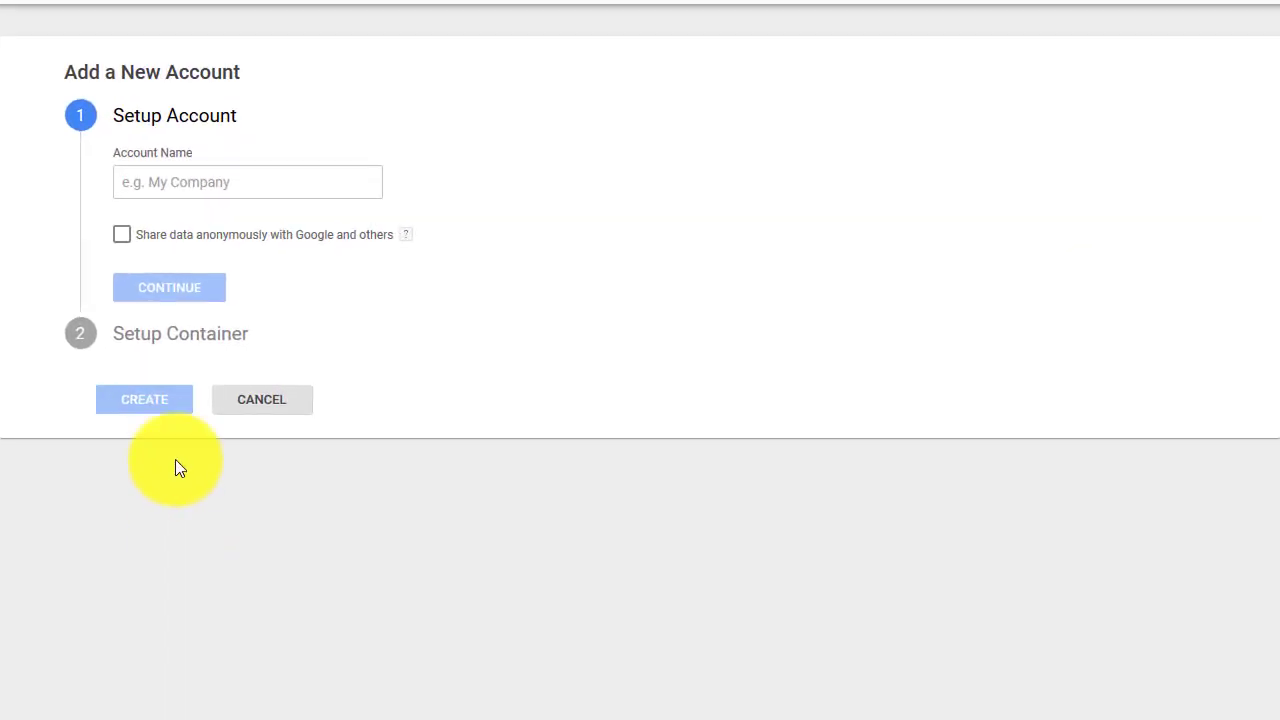
Step: Enter the owner's name as the account name, enable anonymous data sharing, and continue
left_click(150, 176)
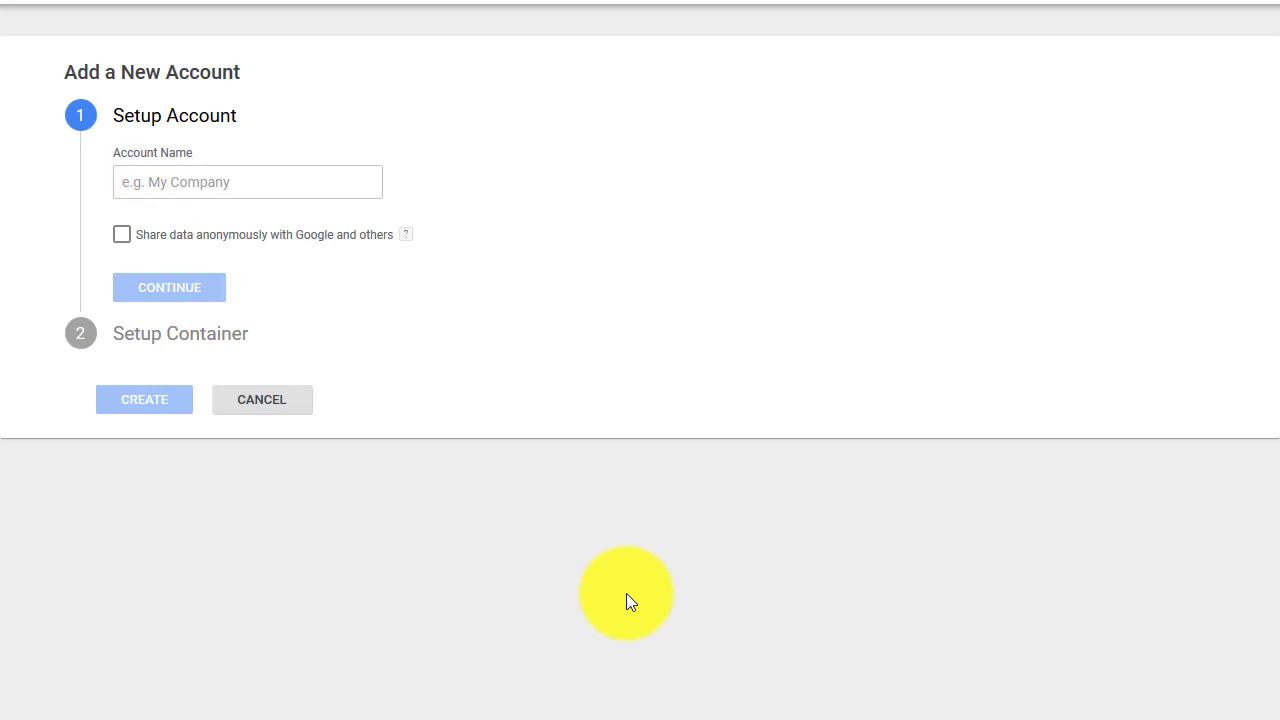
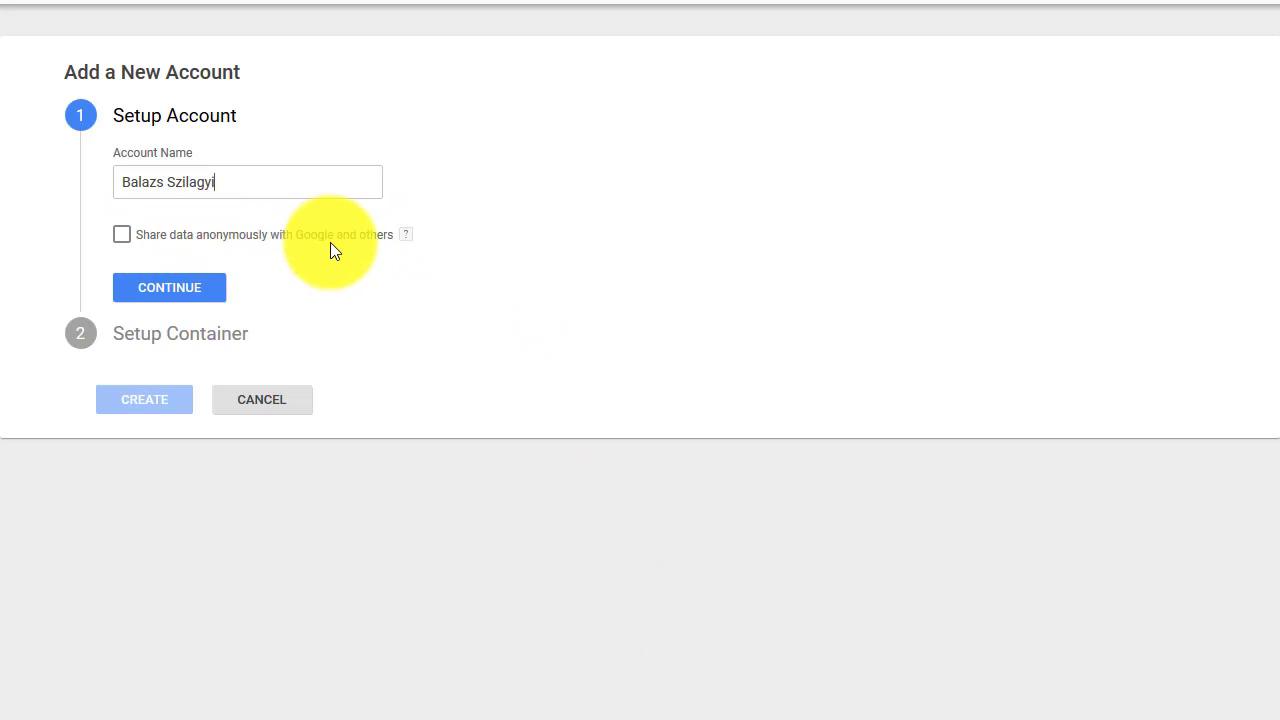
left_click(122, 234)
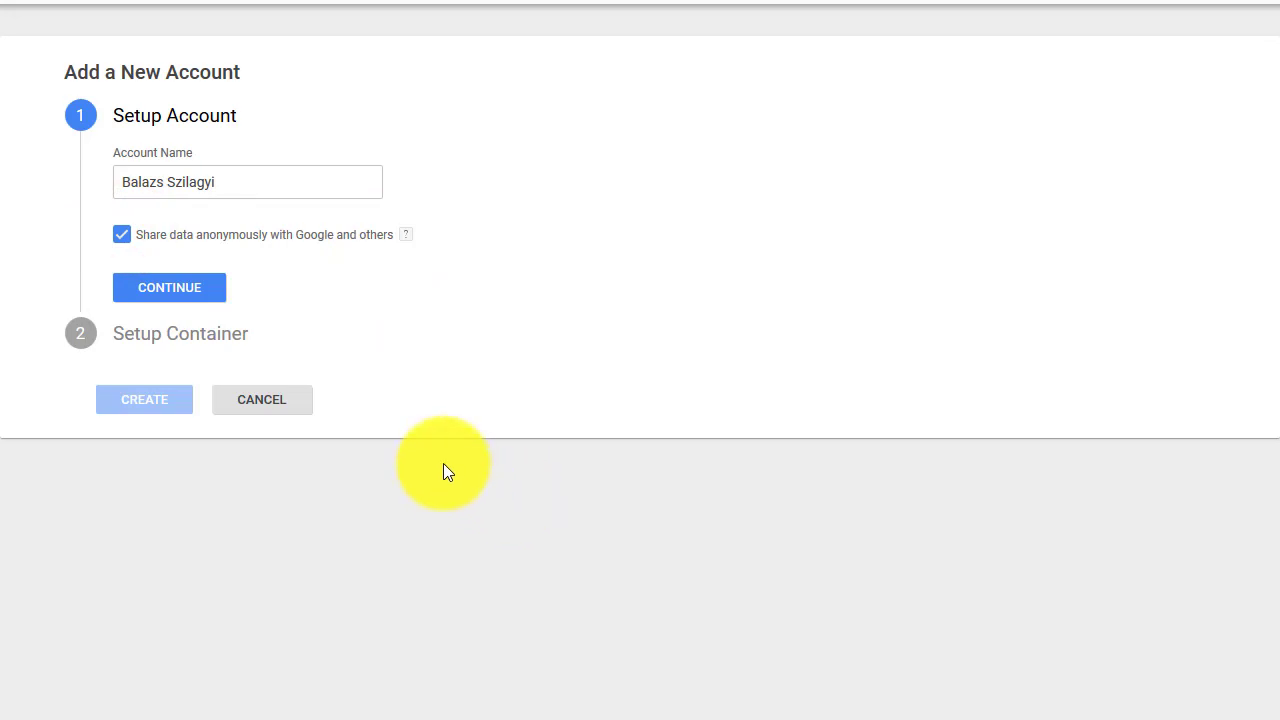
left_click(187, 289)
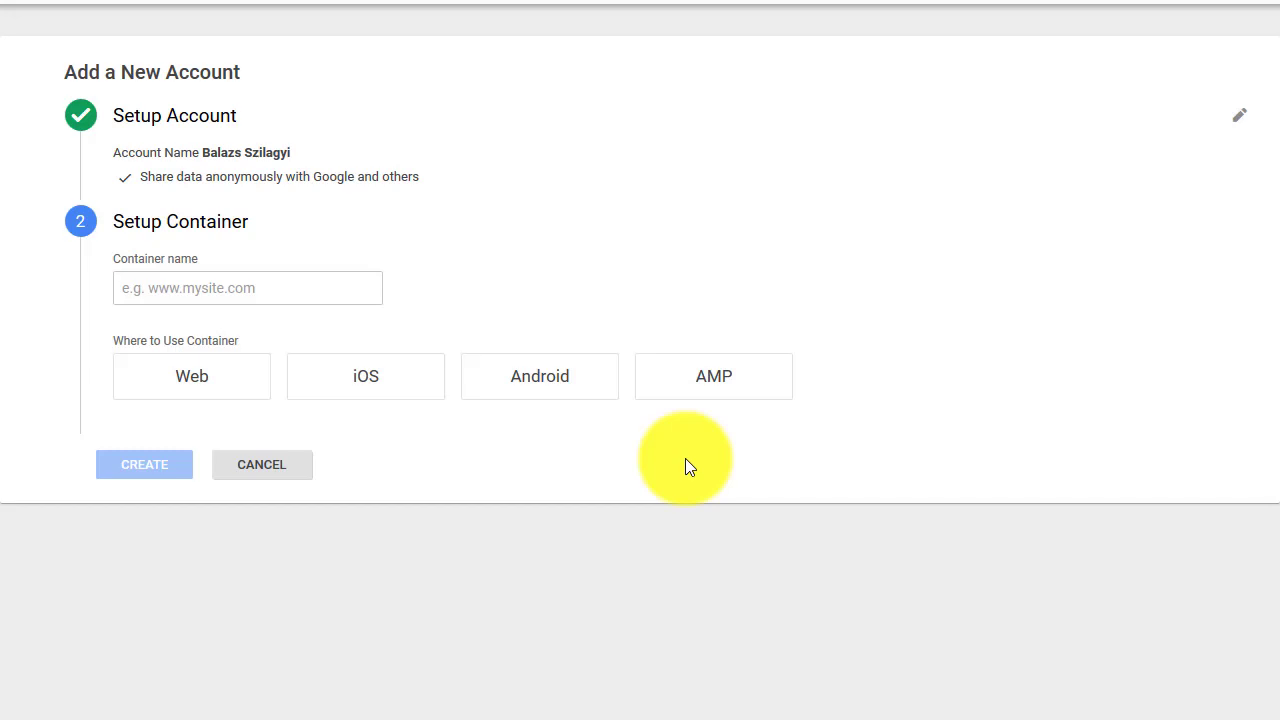
Step: Name the container after the website's domain and choose Web as its platform
left_click(236, 280)
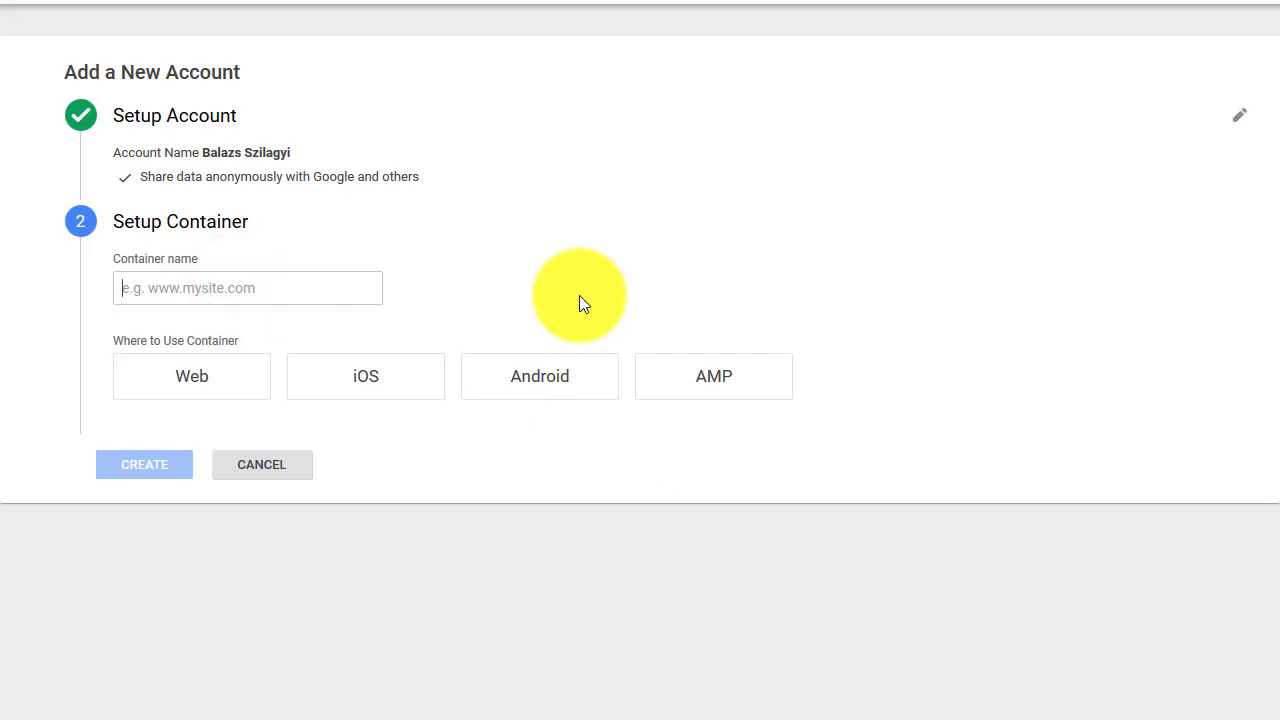
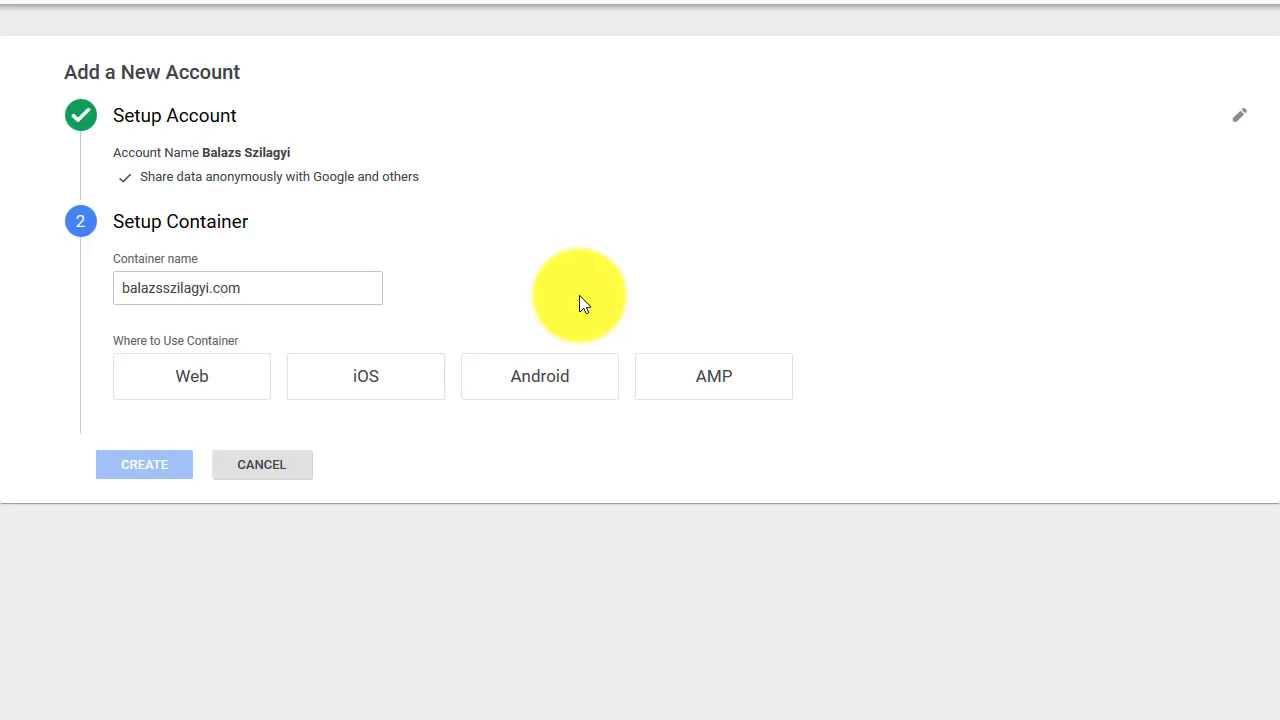
left_click(184, 381)
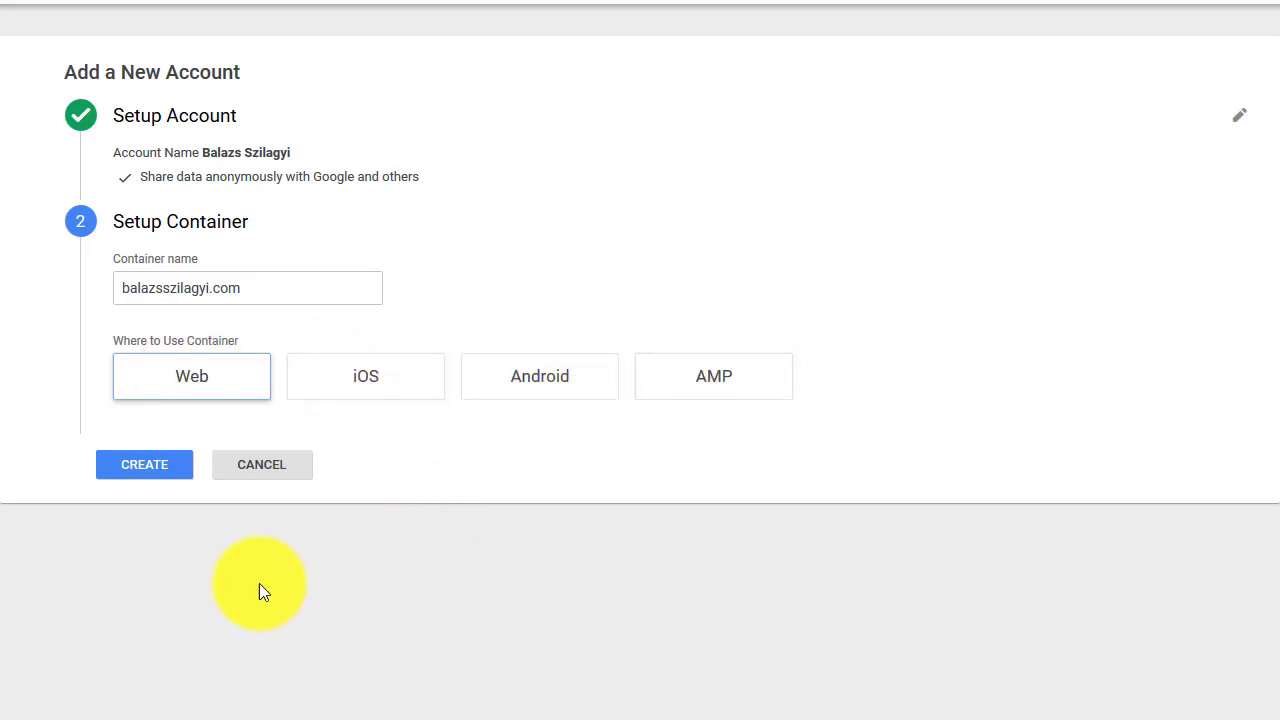
Step: Create the account and container, accepting the Tag Manager Terms of Service
left_click(129, 472)
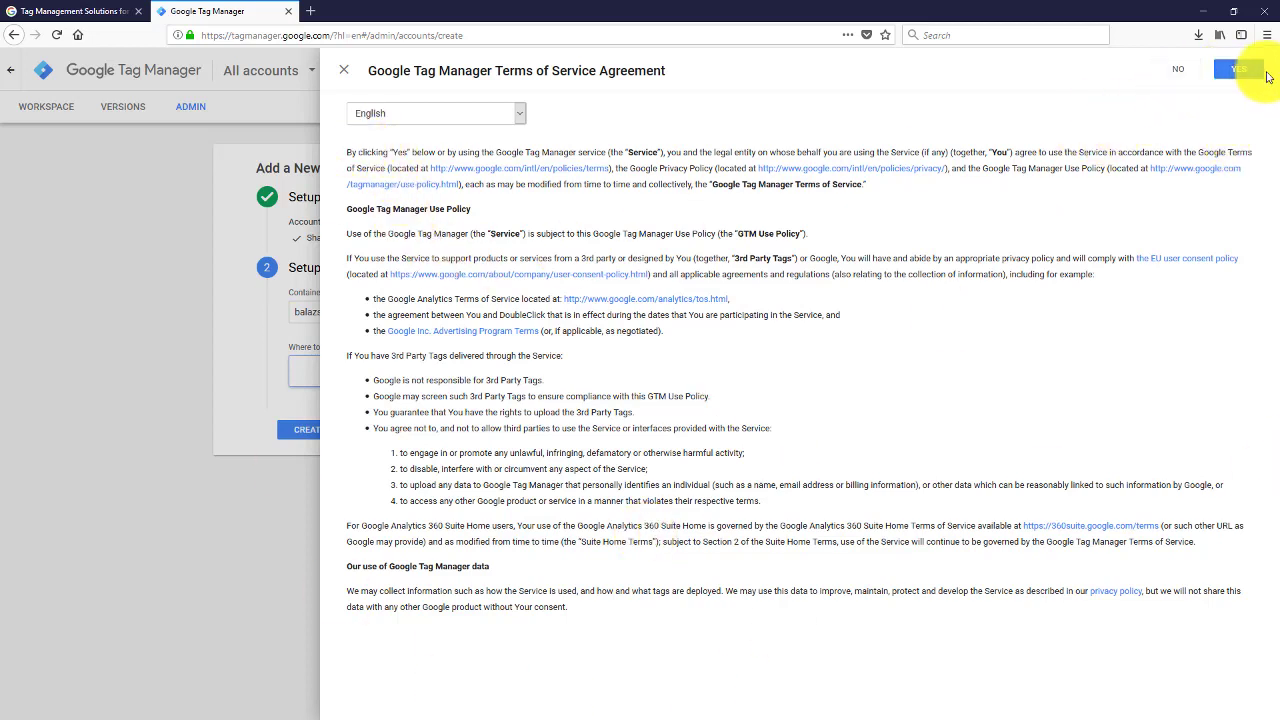
left_click(1239, 69)
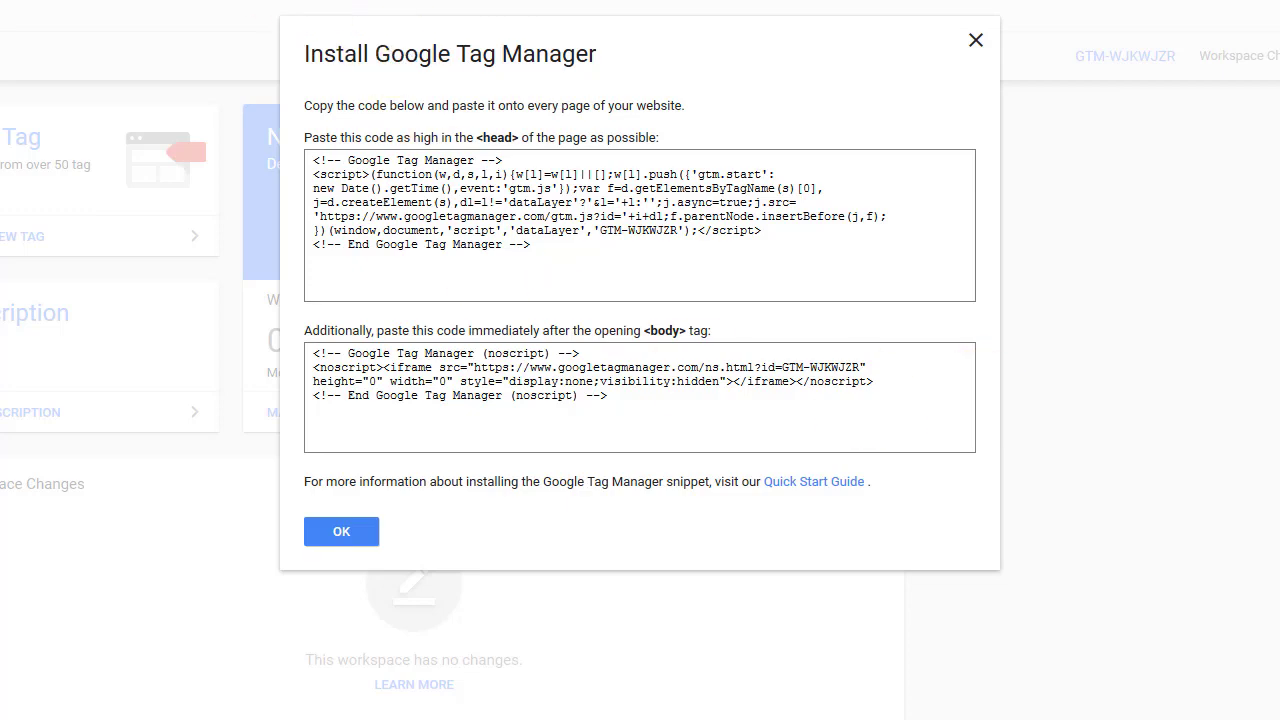
Step: Load the site's WordPress admin dashboard in a new browser tab
key("ctrl+t")
type("bala")
key("BackSpace")
type("zs")
key("Down")
key("Down")
key("Down")
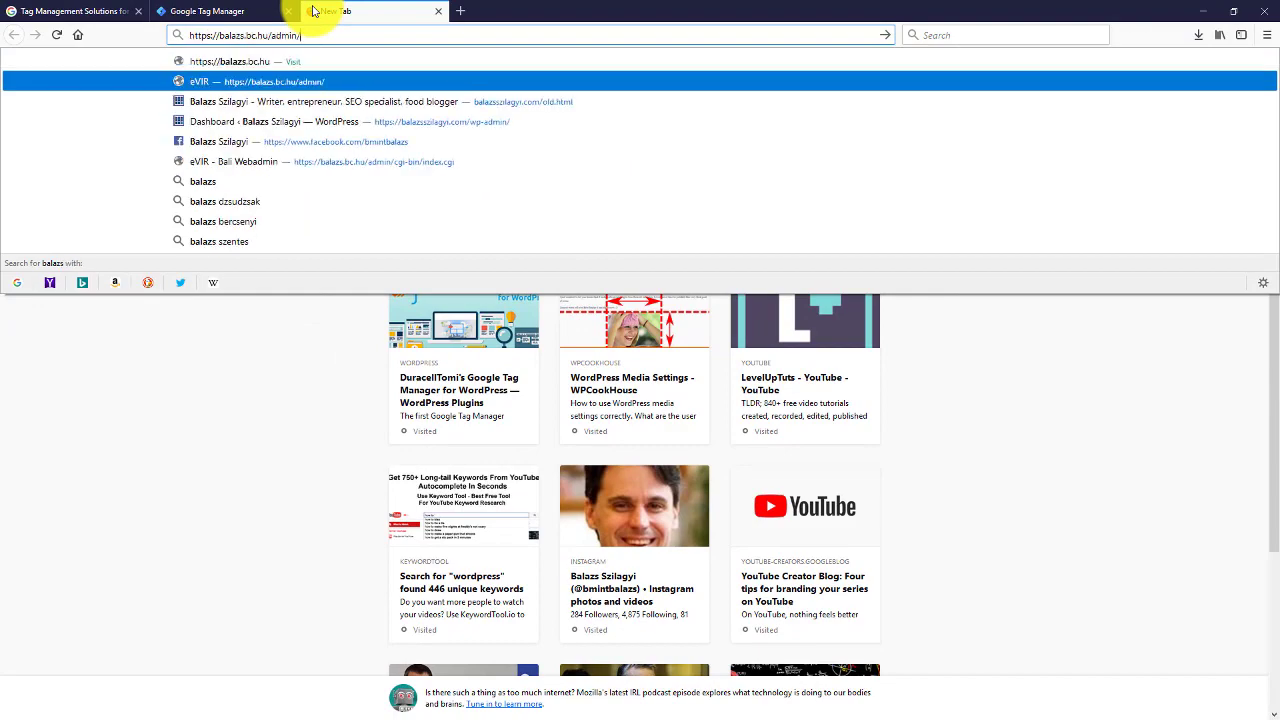
key("Return")
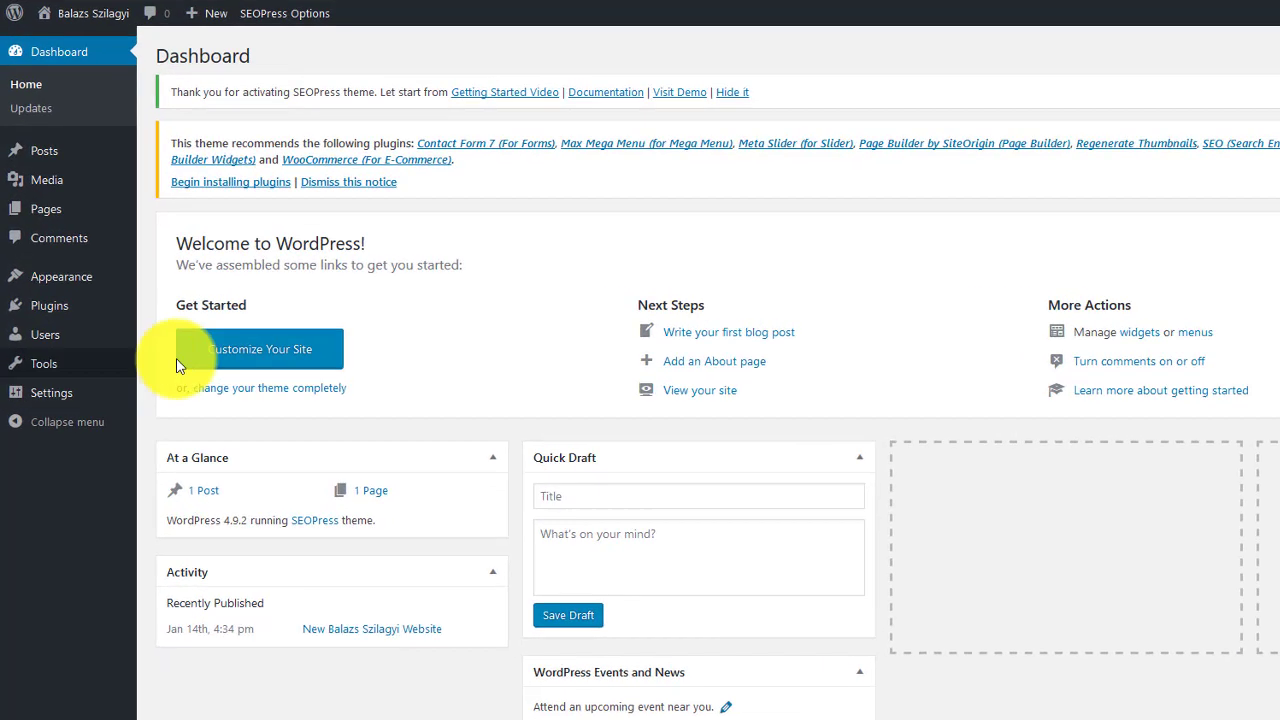
Step: Go to Plugins > Add New and open DuracellTomi's plugin page in another tab
mouse_move(42, 287)
left_click(137, 309)
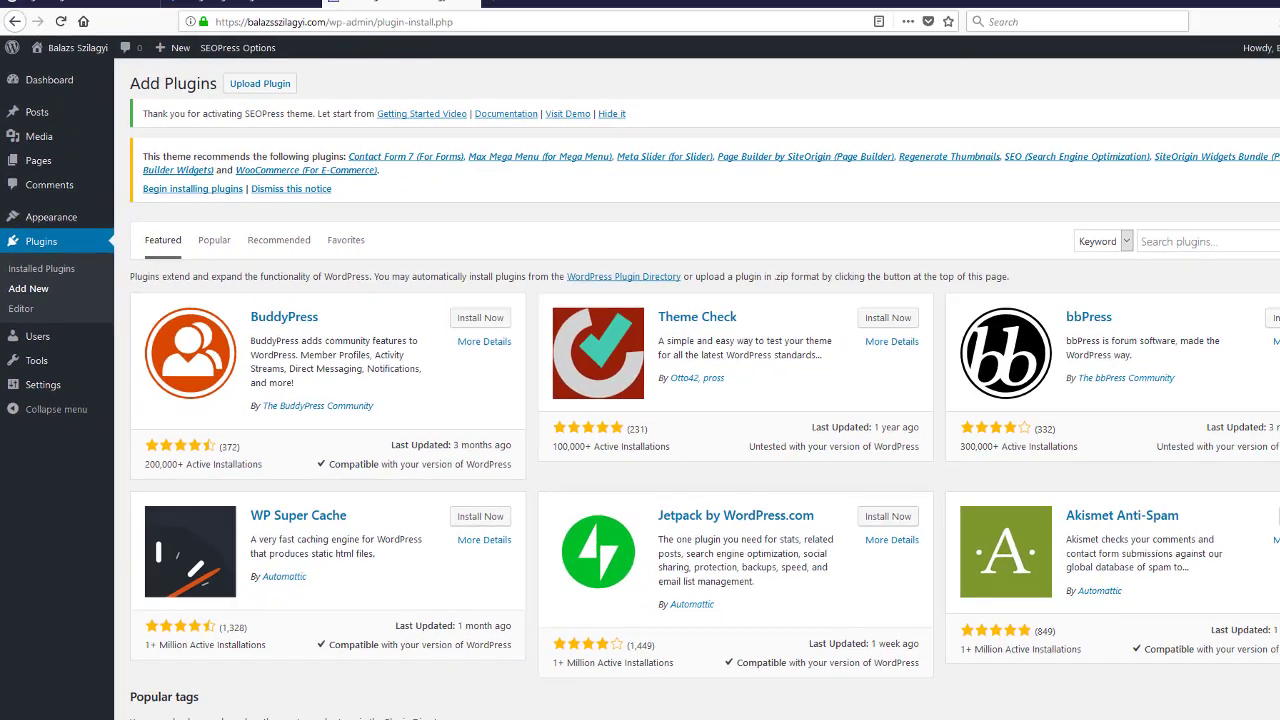
left_click_drag(555, 0, 743, 0)
left_click_drag(497, 16, 499, 20)
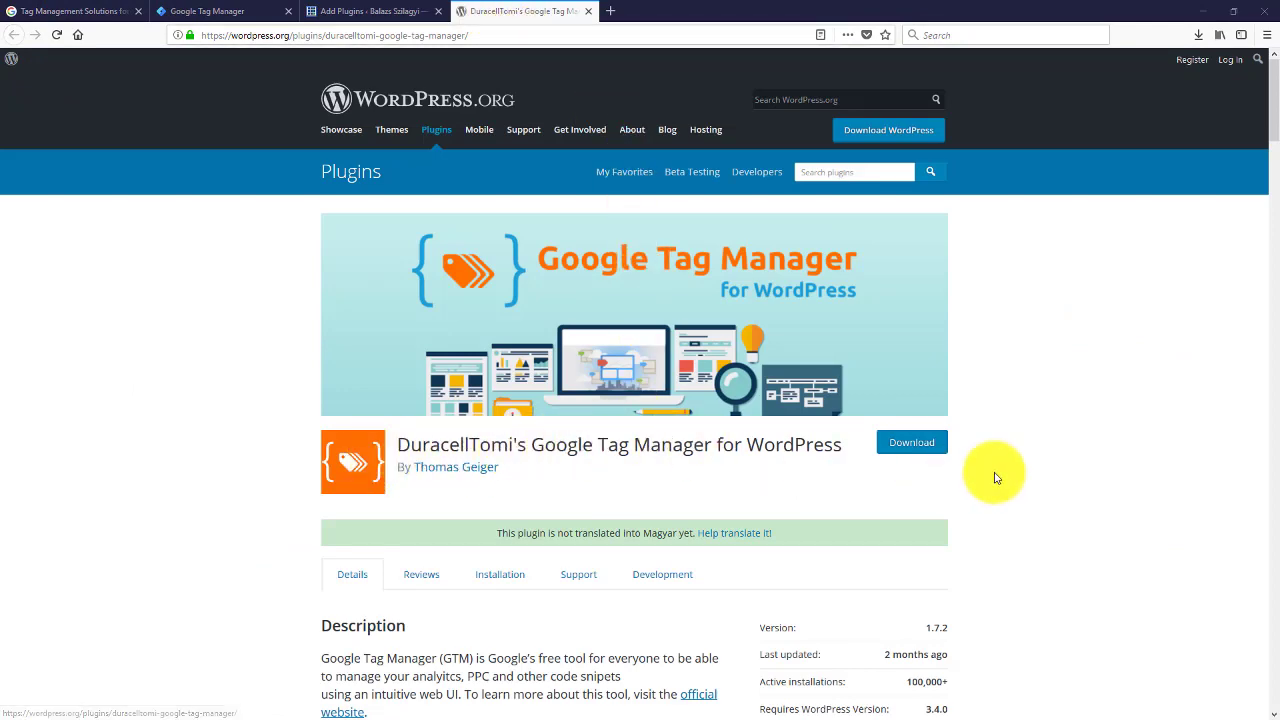
Step: Search plugins for 'tag manager for wordpress', then install and activate DuracellTomi's plugin
left_click(376, 10)
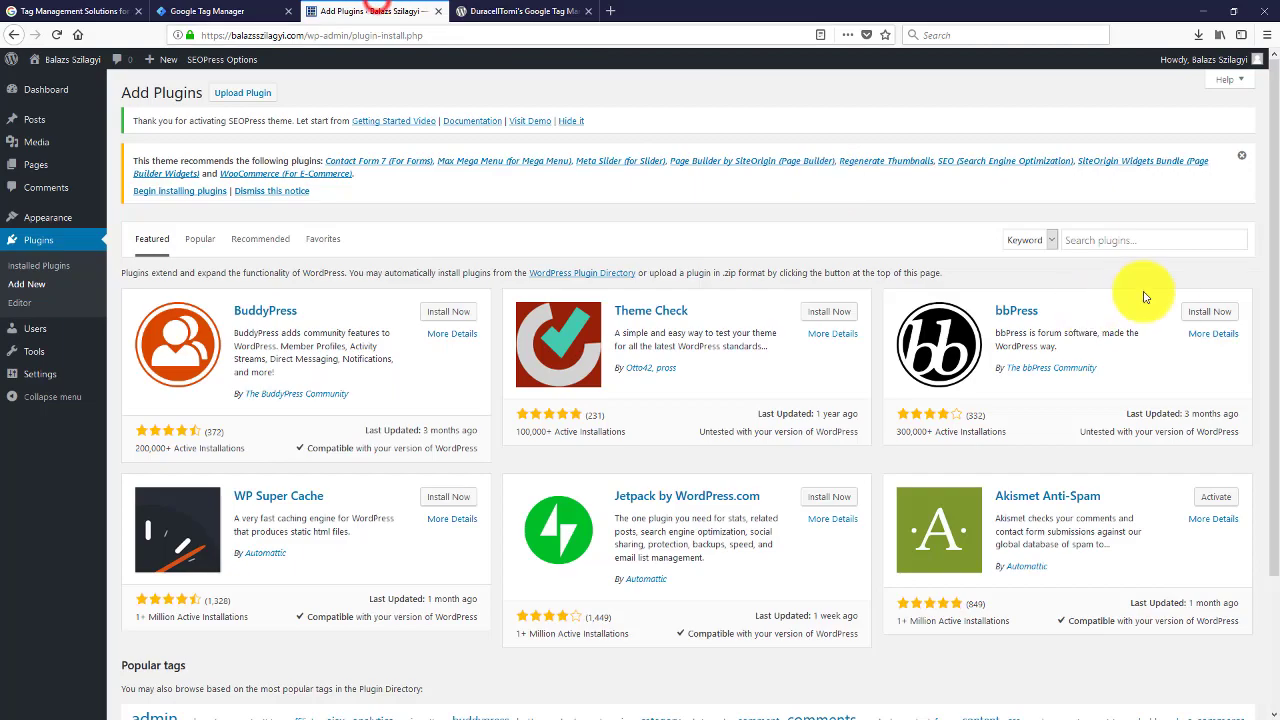
left_click(1109, 240)
type("tag manager for wo")
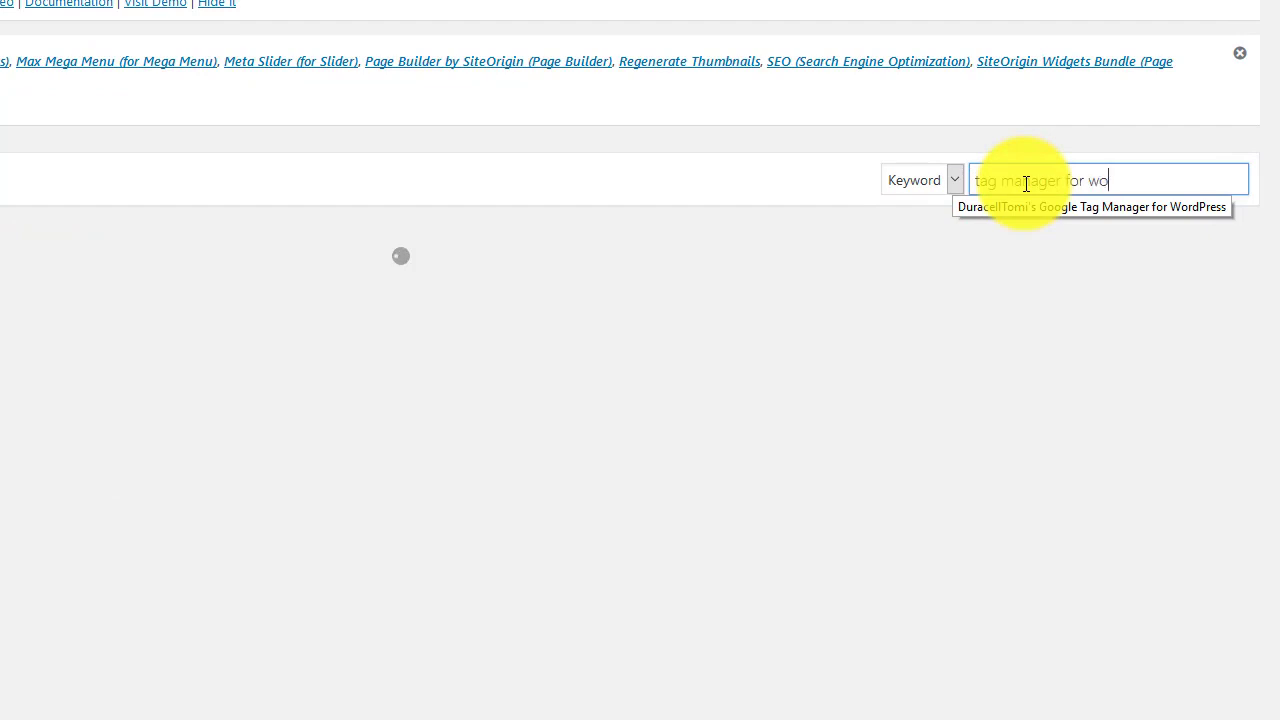
type("rdpress")
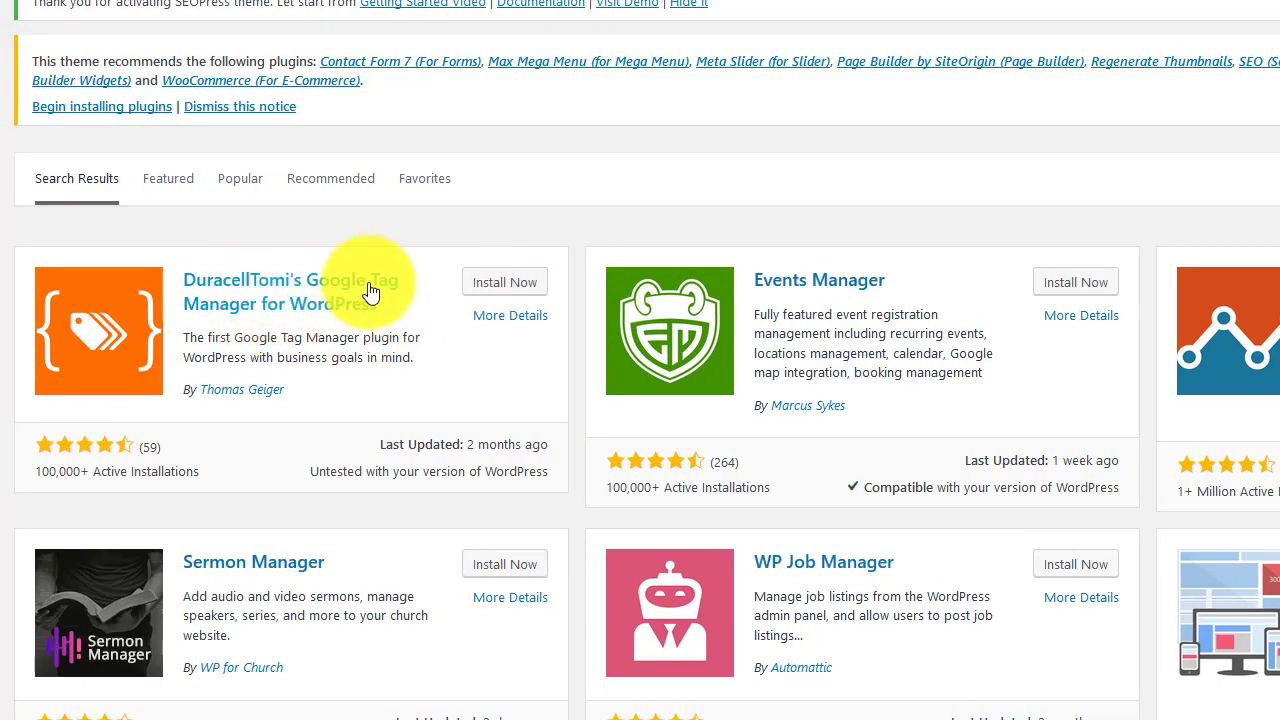
left_click(509, 283)
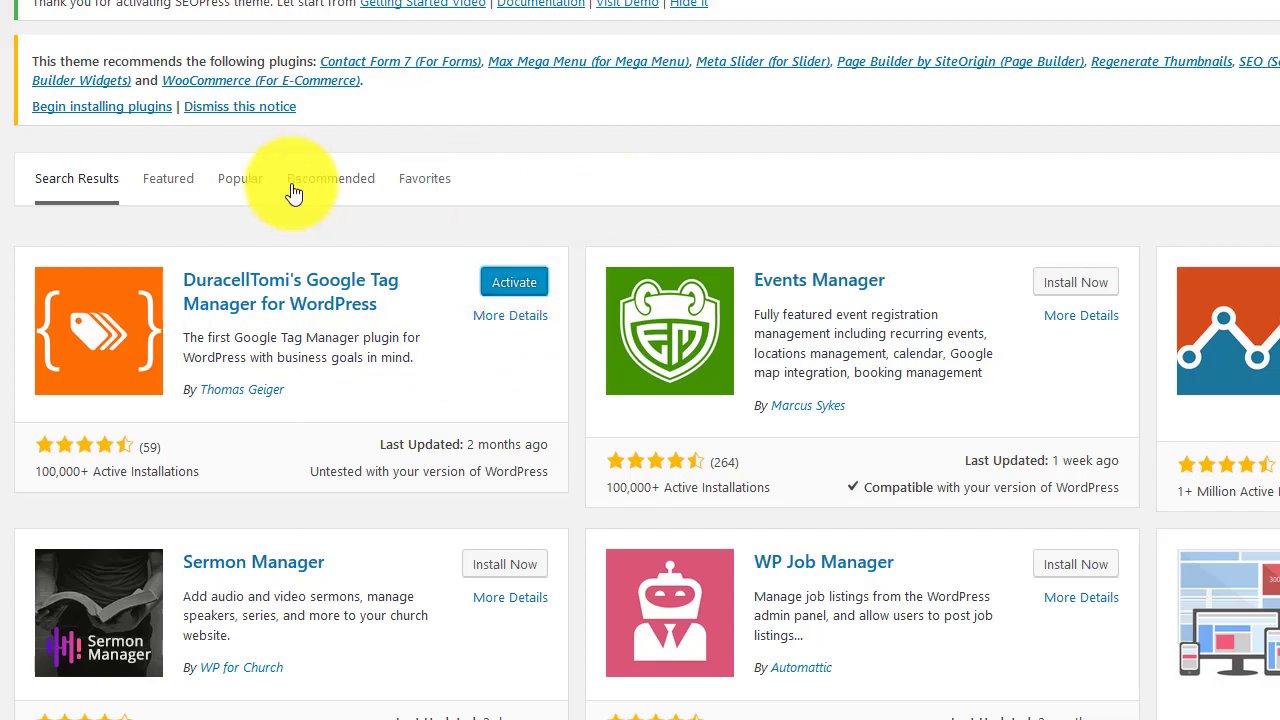
left_click(535, 285)
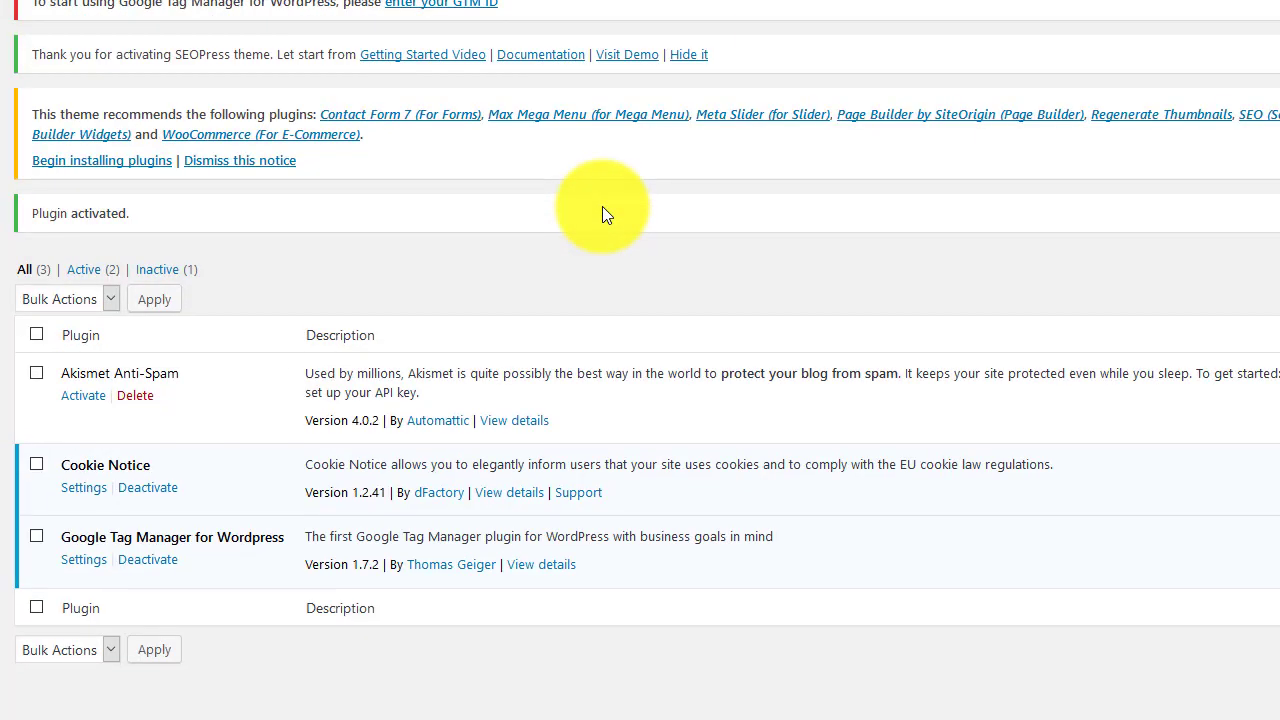
Step: Follow the 'enter your GTM ID' notice link to the plugin's options page
scroll(602, 215, "up", 1)
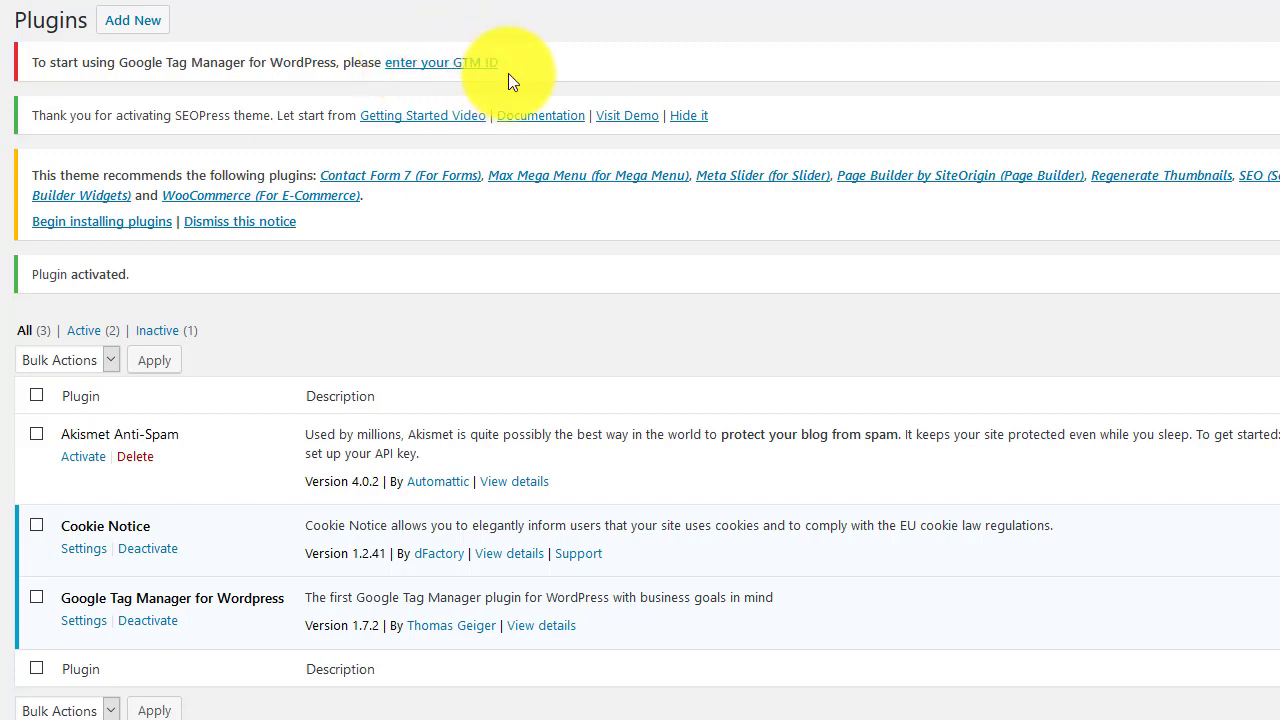
left_click(443, 62)
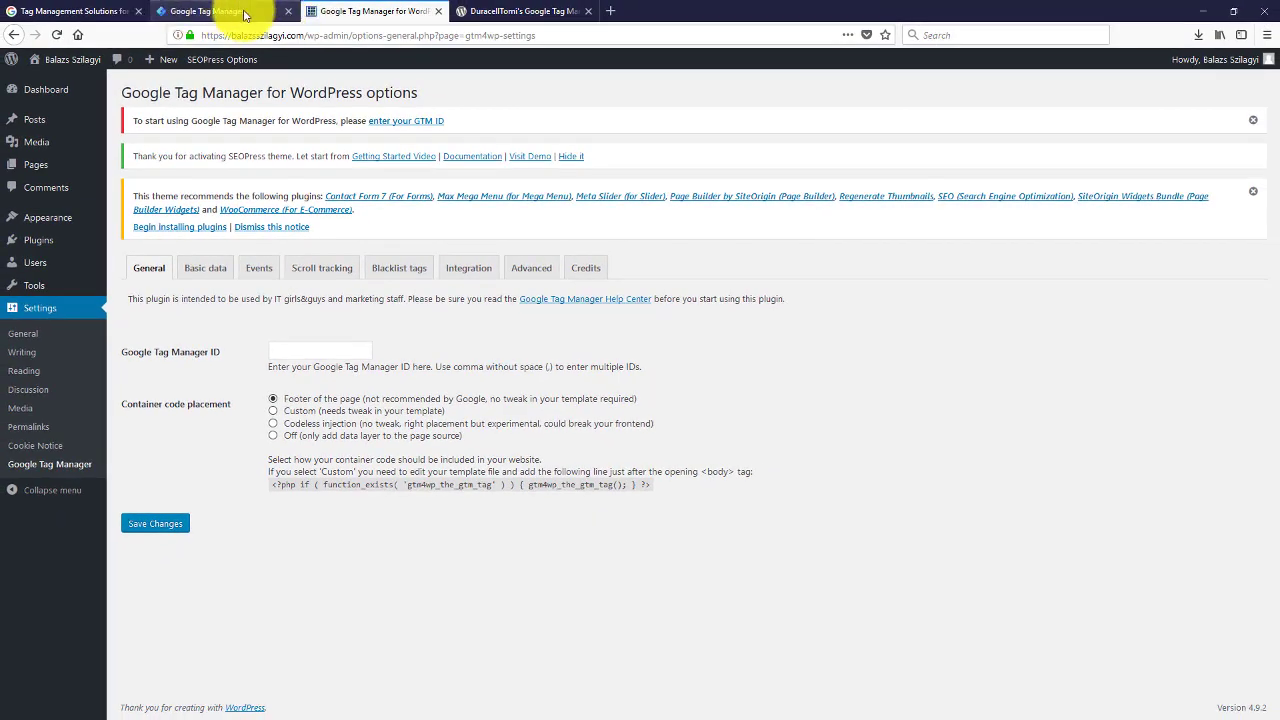
Step: Dismiss the install snippets, copy the container's GTM ID, and return to the WordPress options
left_click(240, 11)
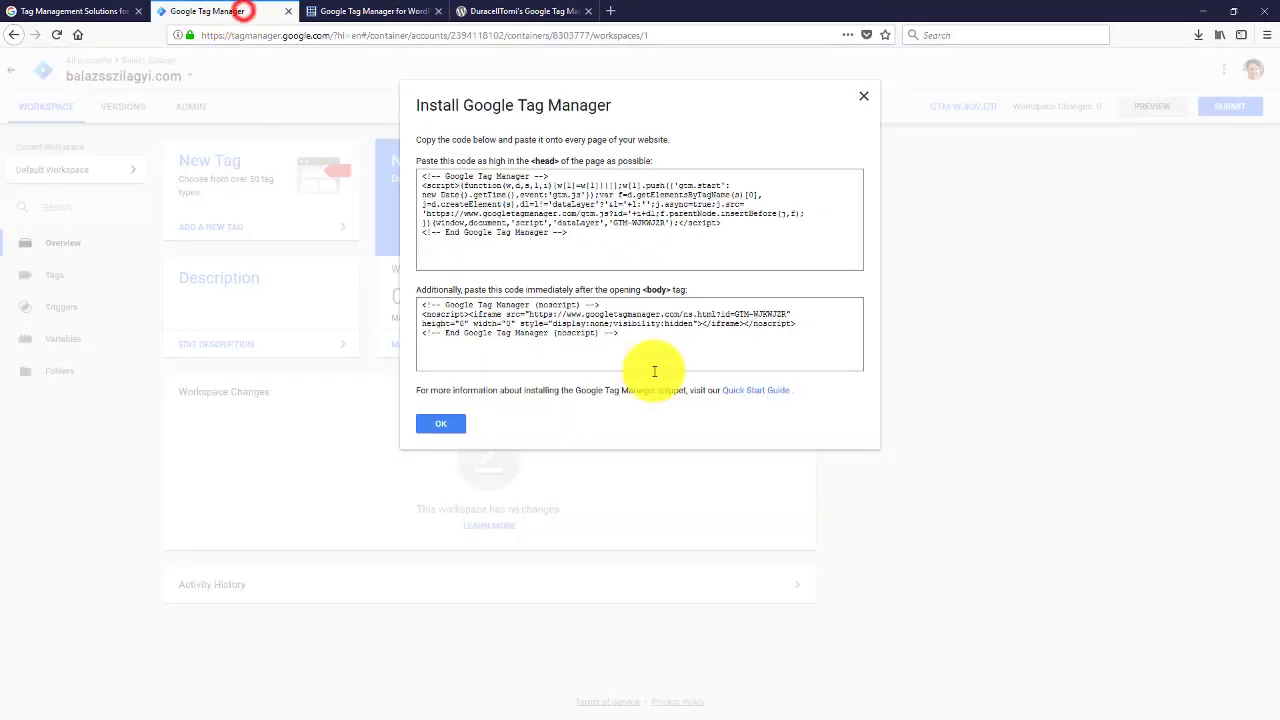
left_click(447, 425)
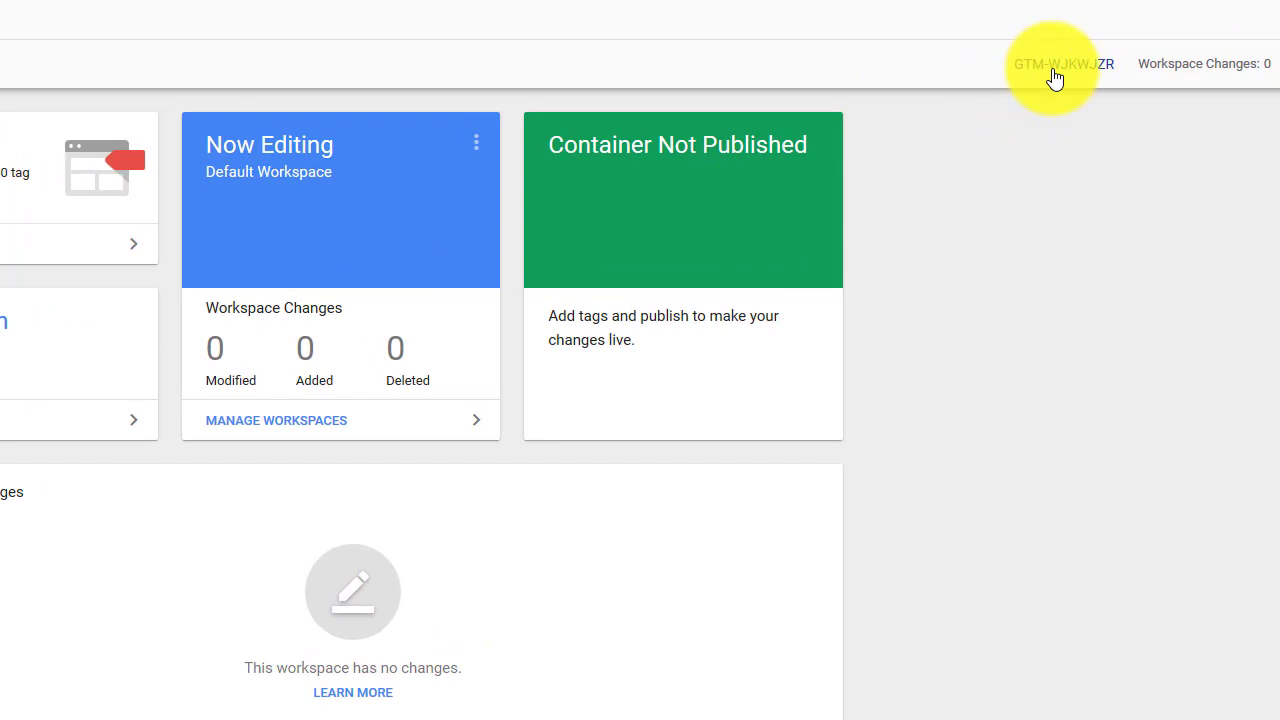
left_click_drag(1123, 63, 1086, 68)
left_click(1086, 66)
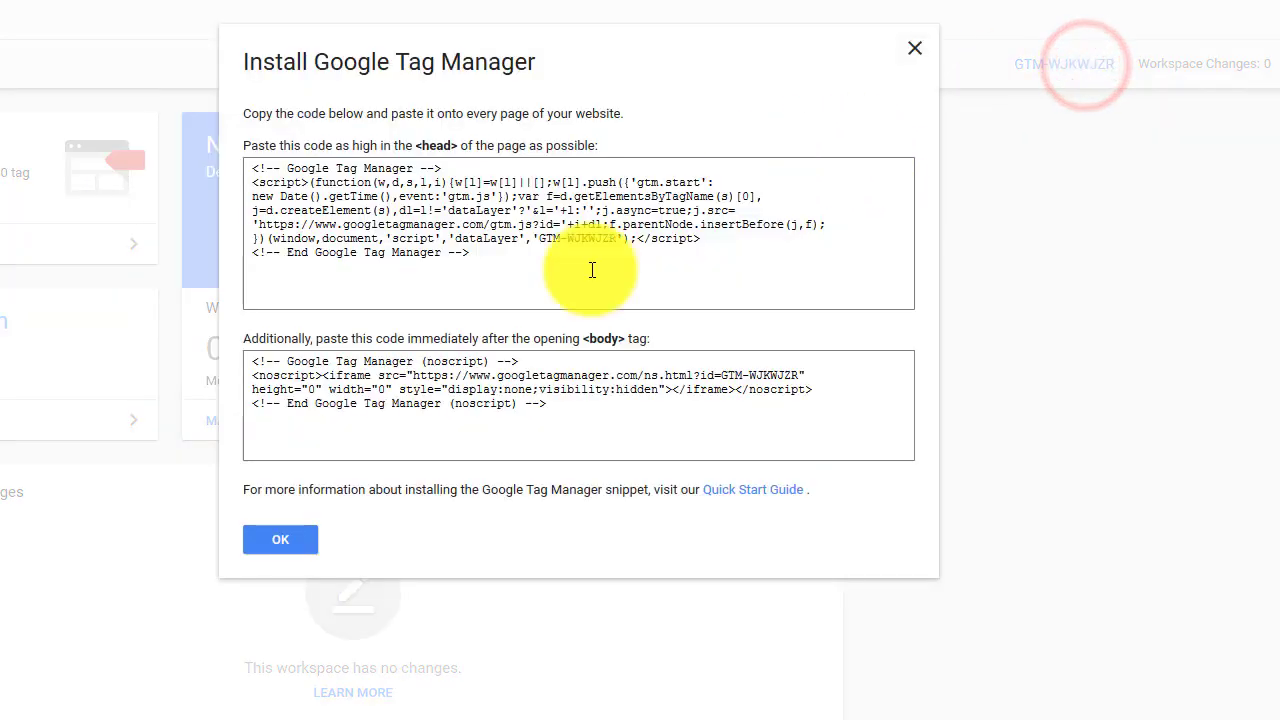
left_click(272, 550)
left_click_drag(1124, 66, 1014, 76)
key("ctrl+c")
left_click(1066, 357)
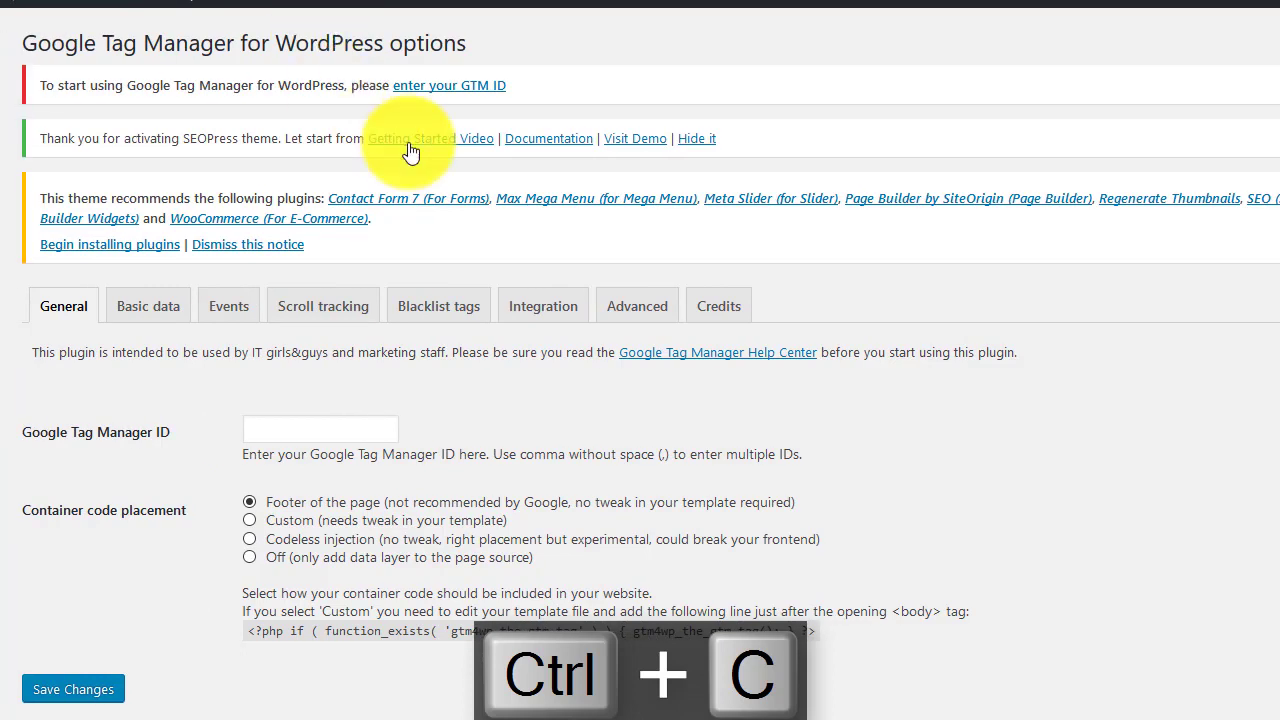
left_click(452, 85)
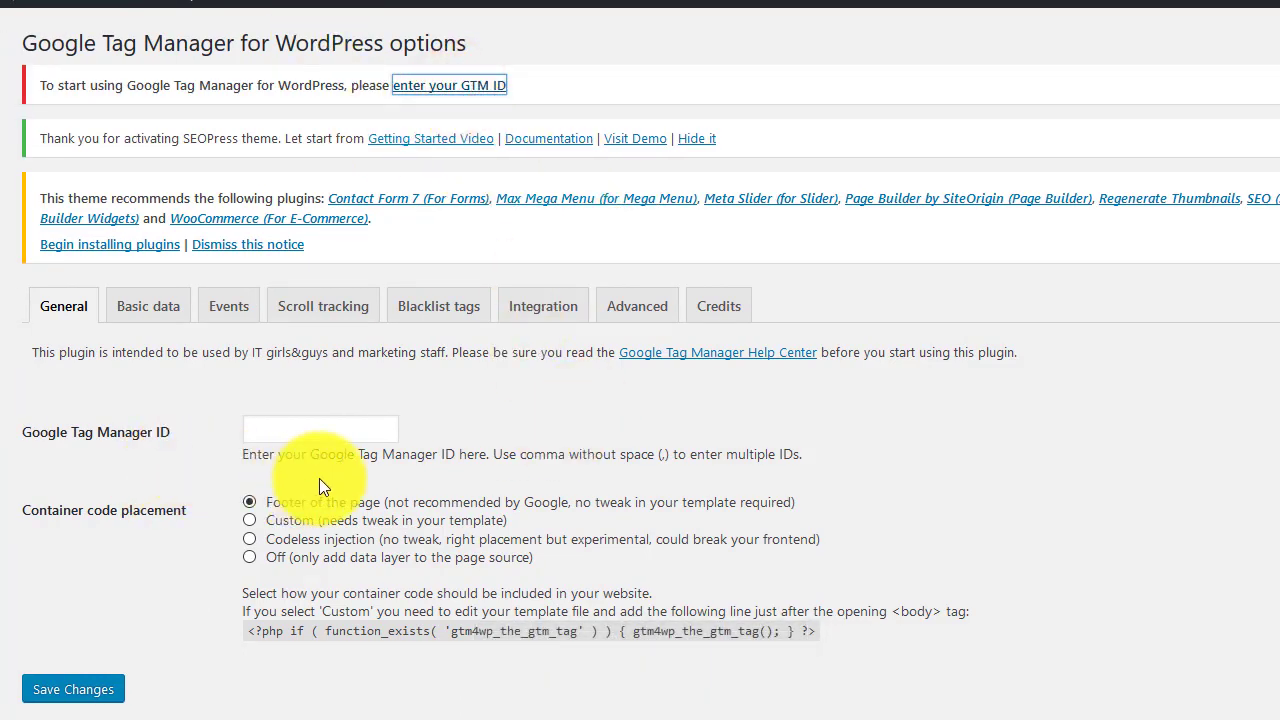
Step: Paste the GTM ID into the Google Tag Manager ID field, choose Codeless injection, and save
left_click(334, 429)
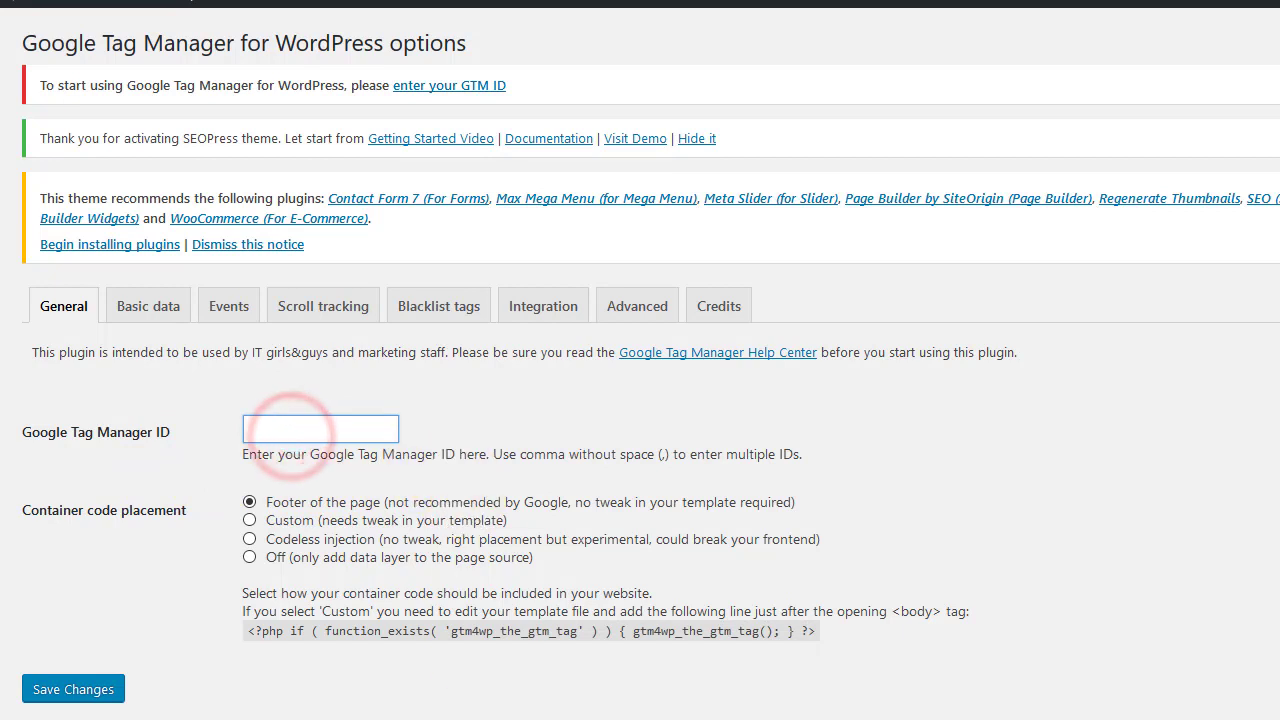
key("ctrl+v")
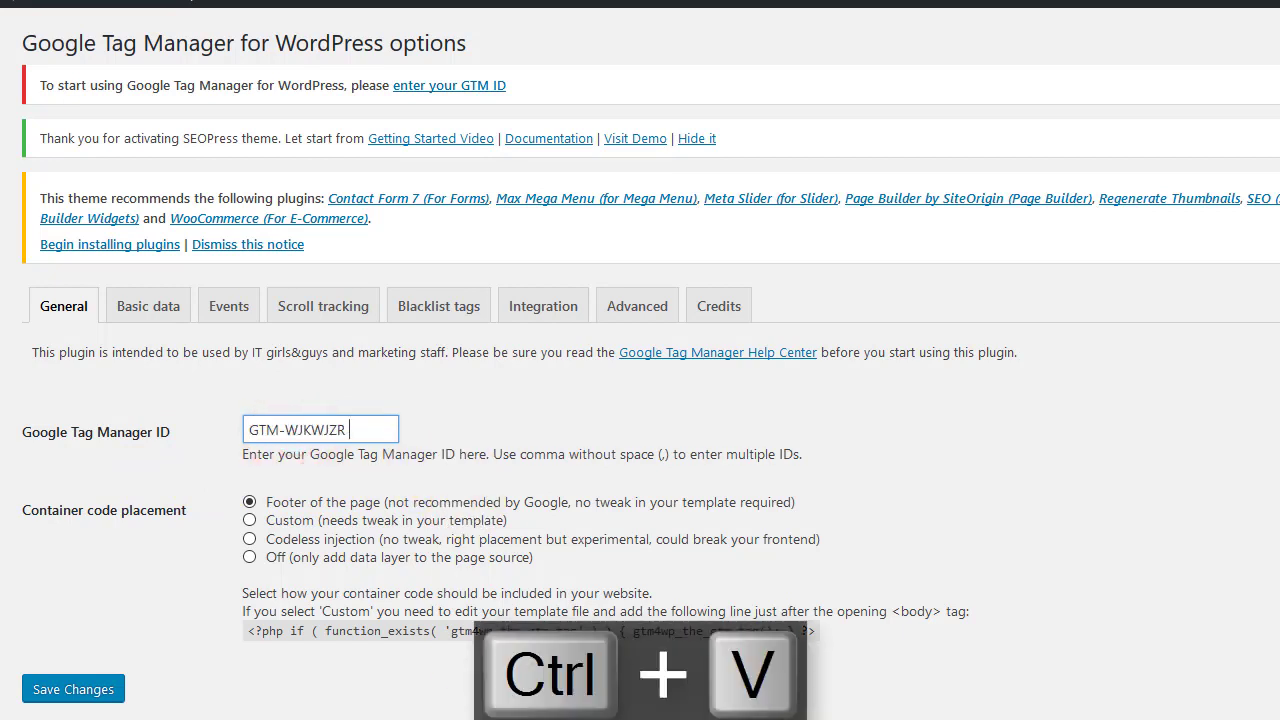
key("shift+Tab")
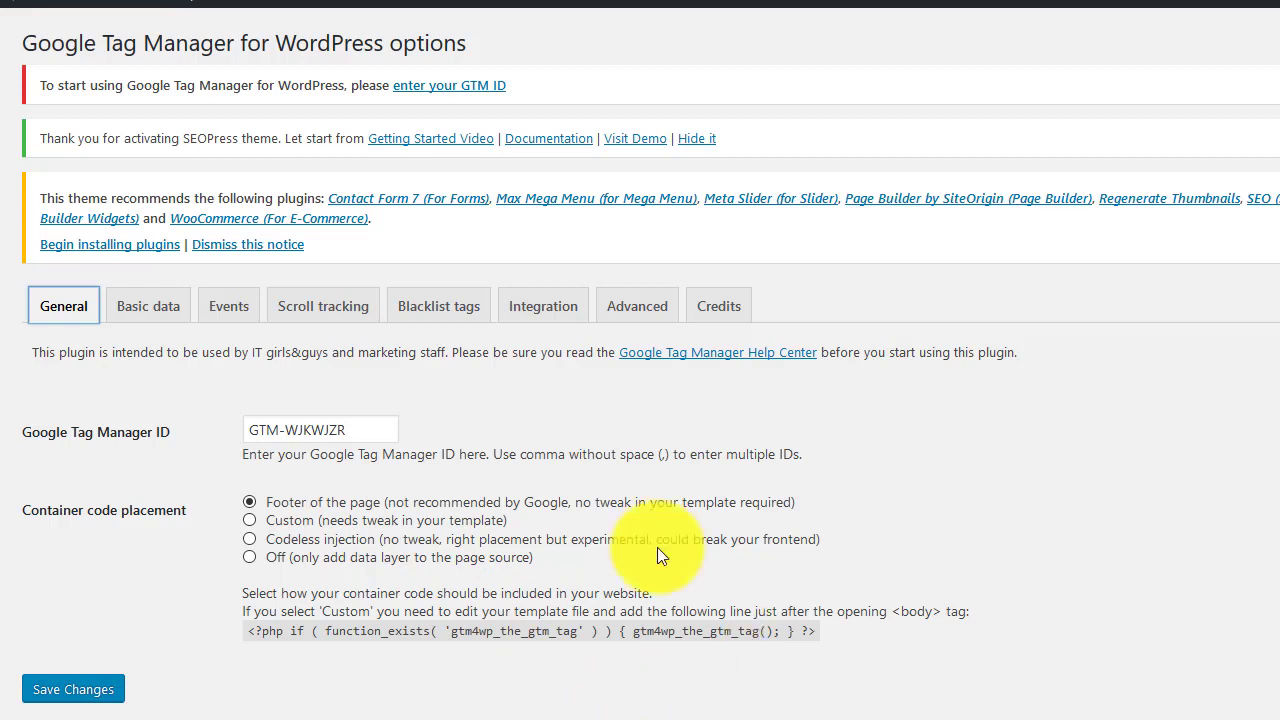
left_click(250, 540)
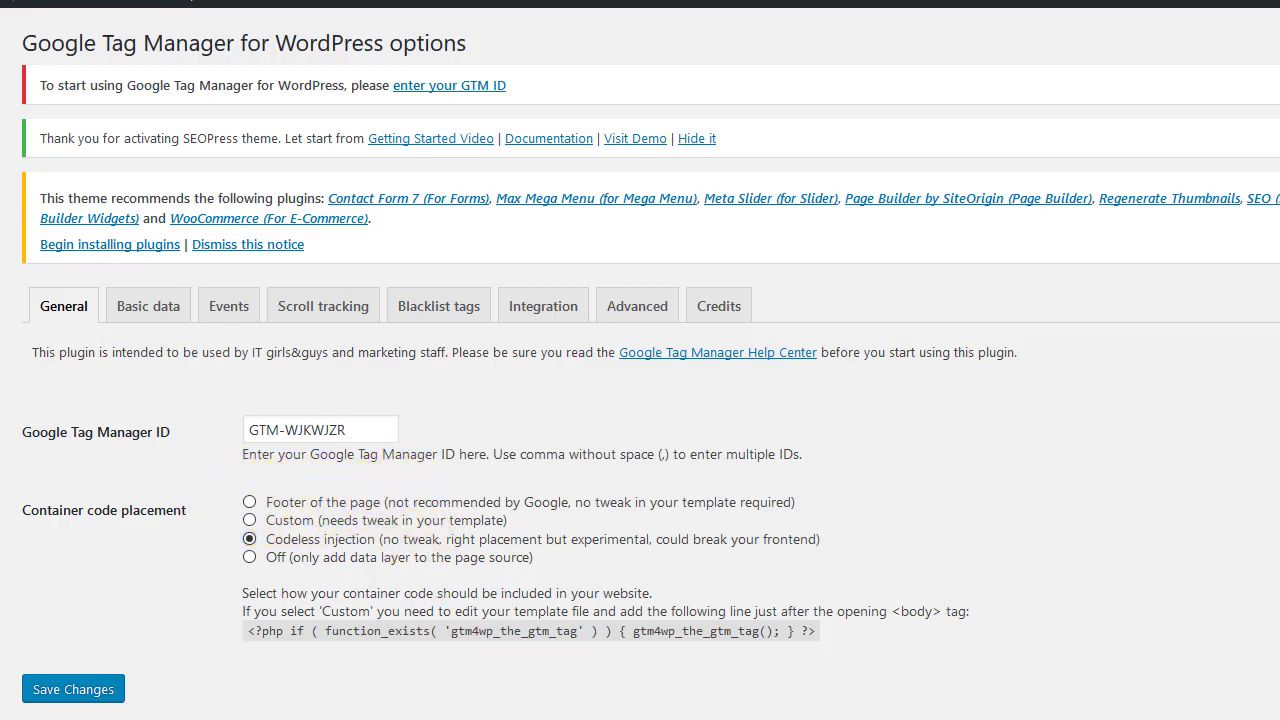
left_click(72, 686)
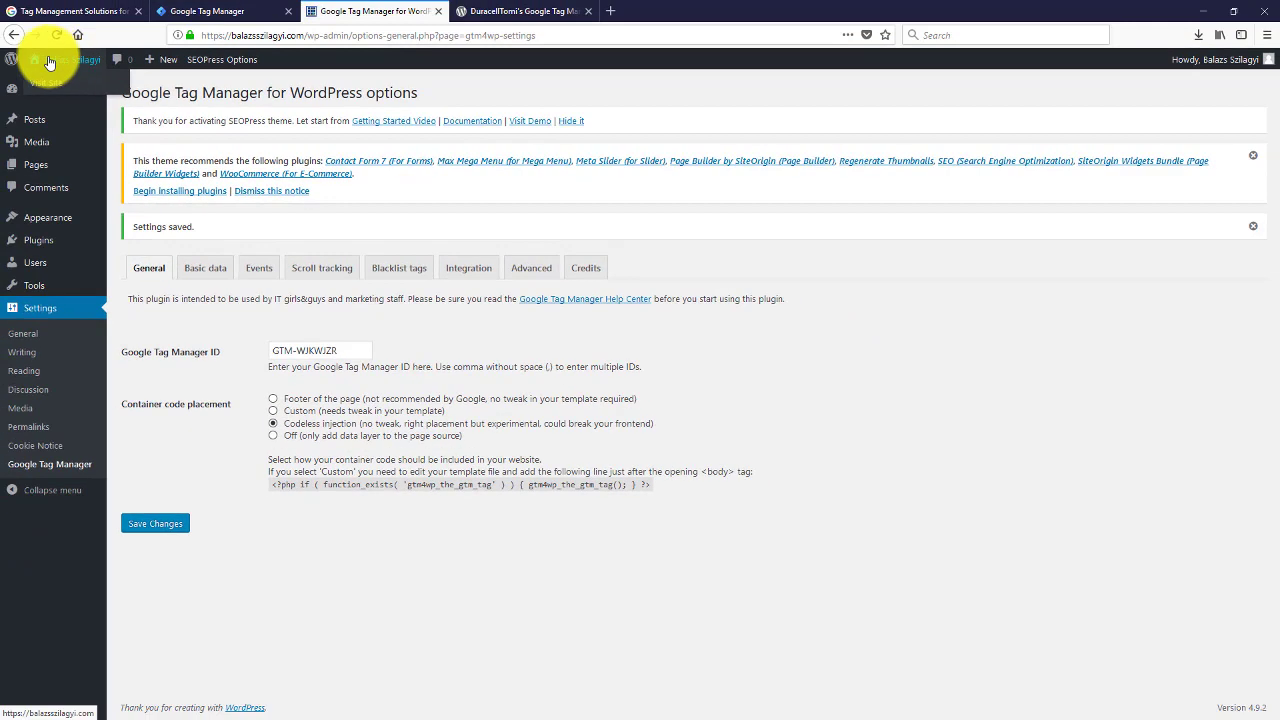
mouse_move(95, 63)
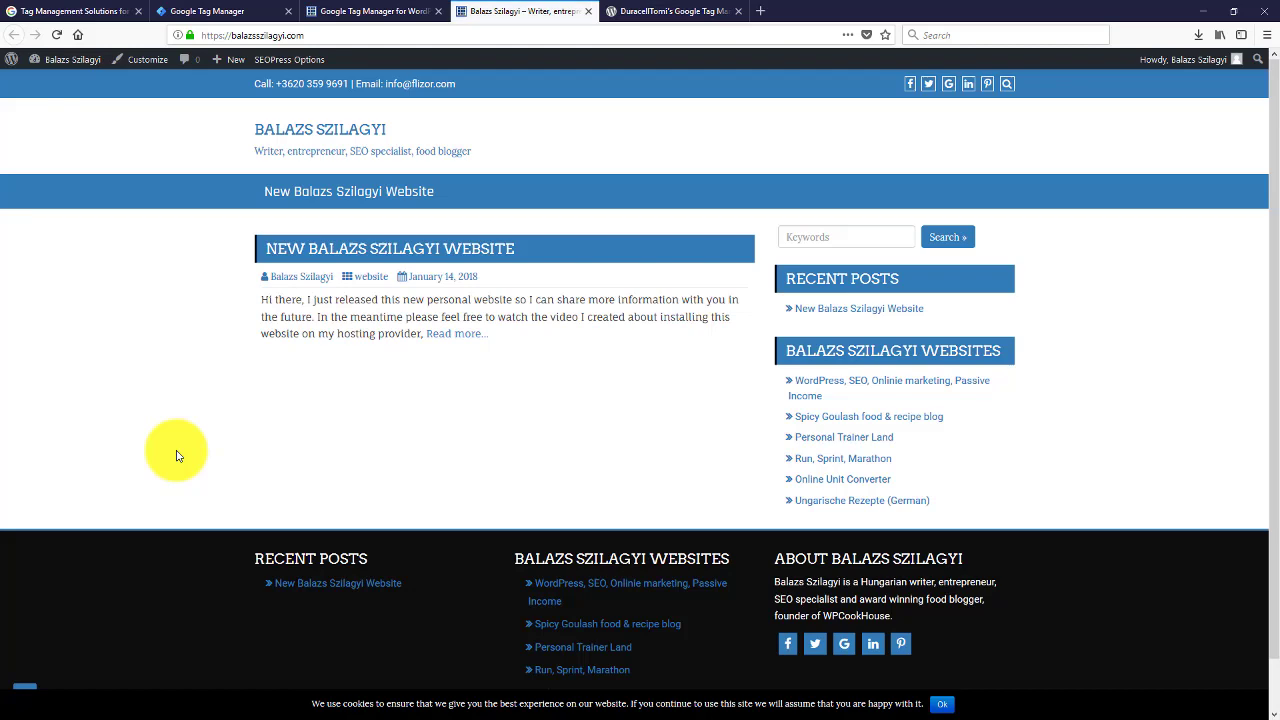
left_click(588, 11)
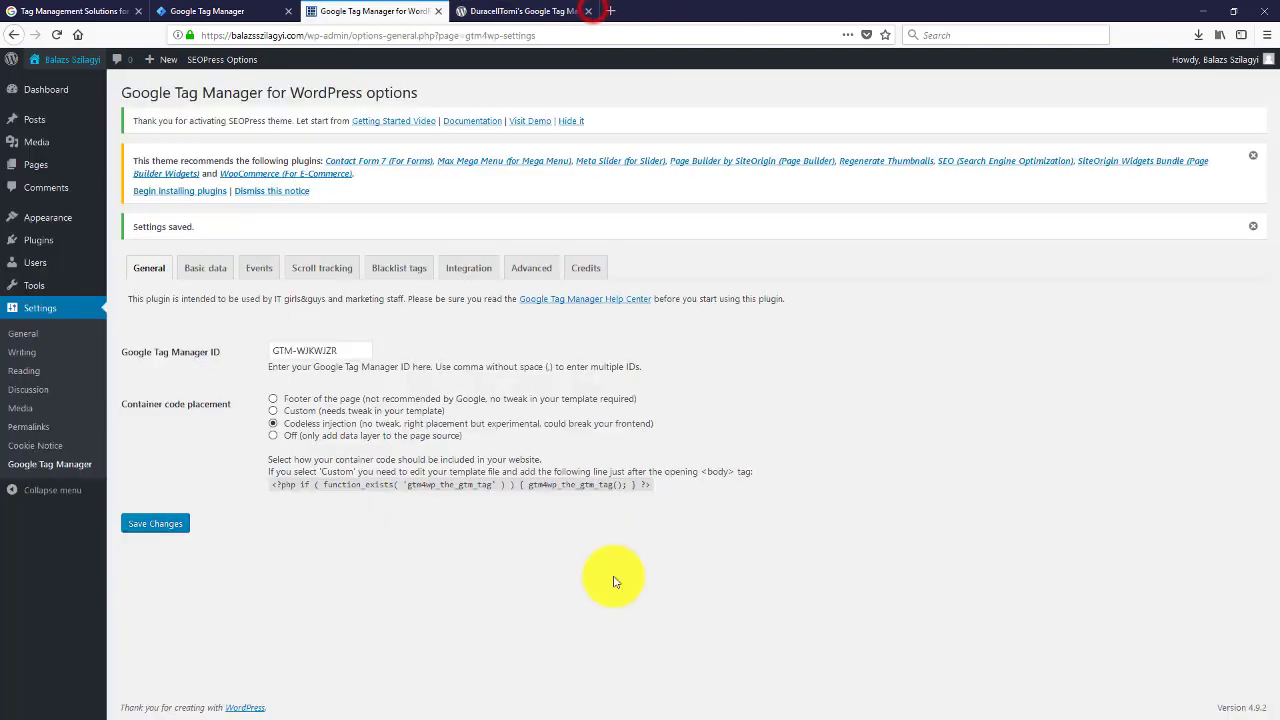
Step: Switch back to the Google Tag Manager tab showing the container's workspace Overview
left_click(201, 8)
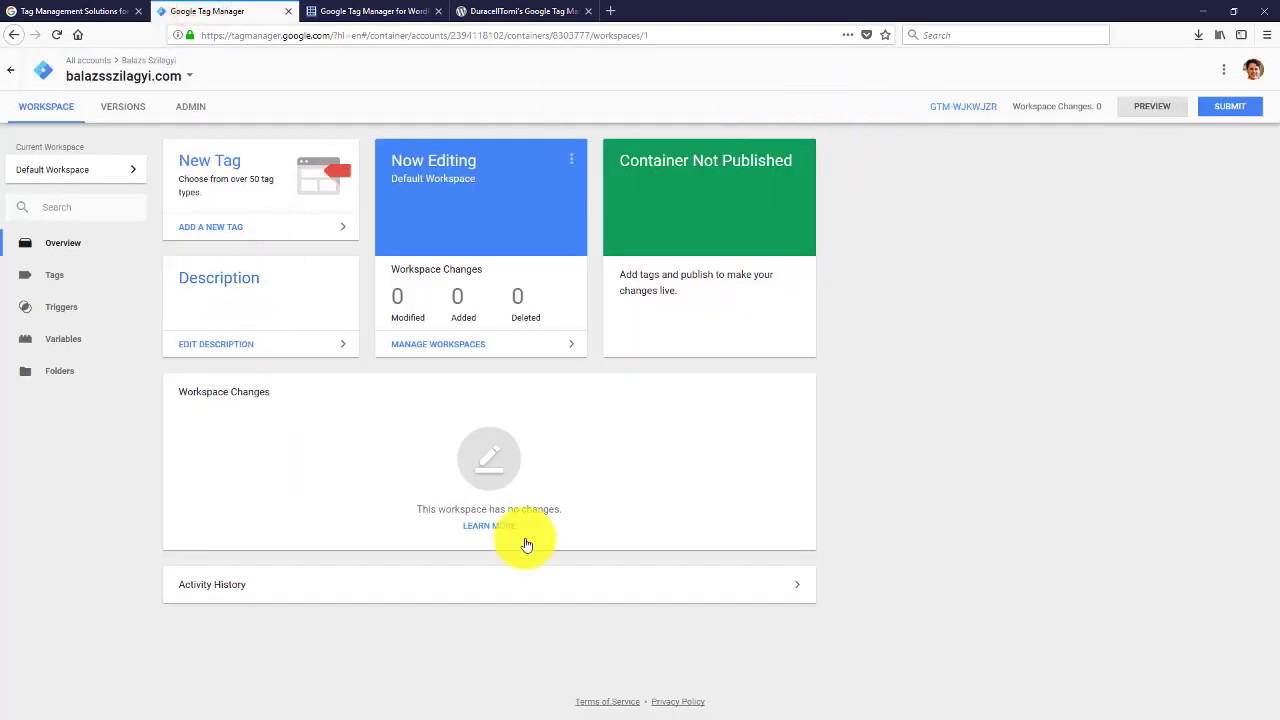